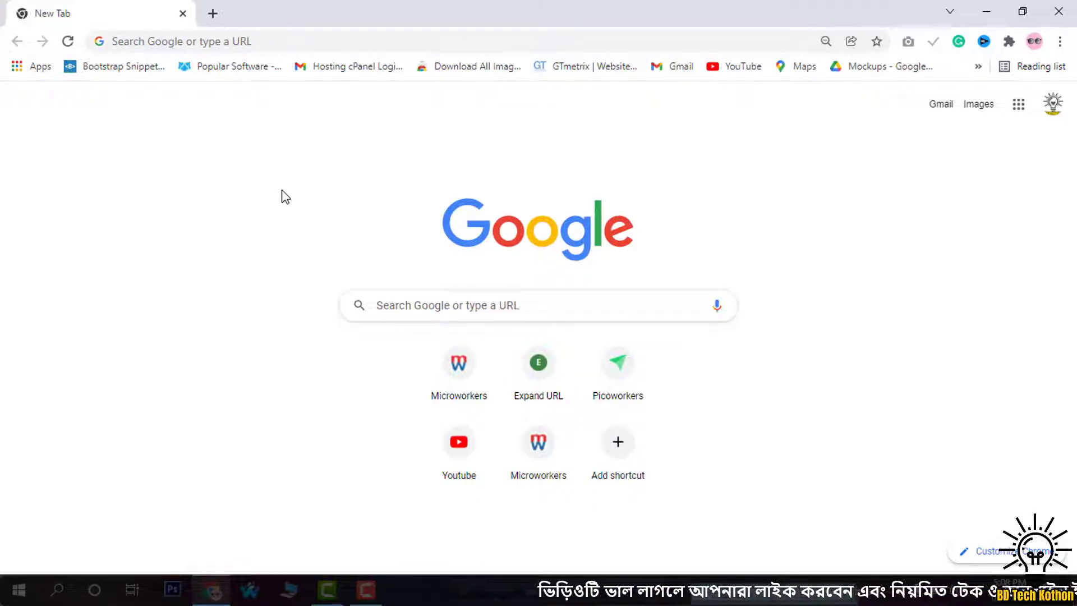
- Turn off hardware acceleration in the advanced System settings, relaunch the browser, and leave only a fresh tab open
{"action": "left_click", "coordinate": [1059, 40]}
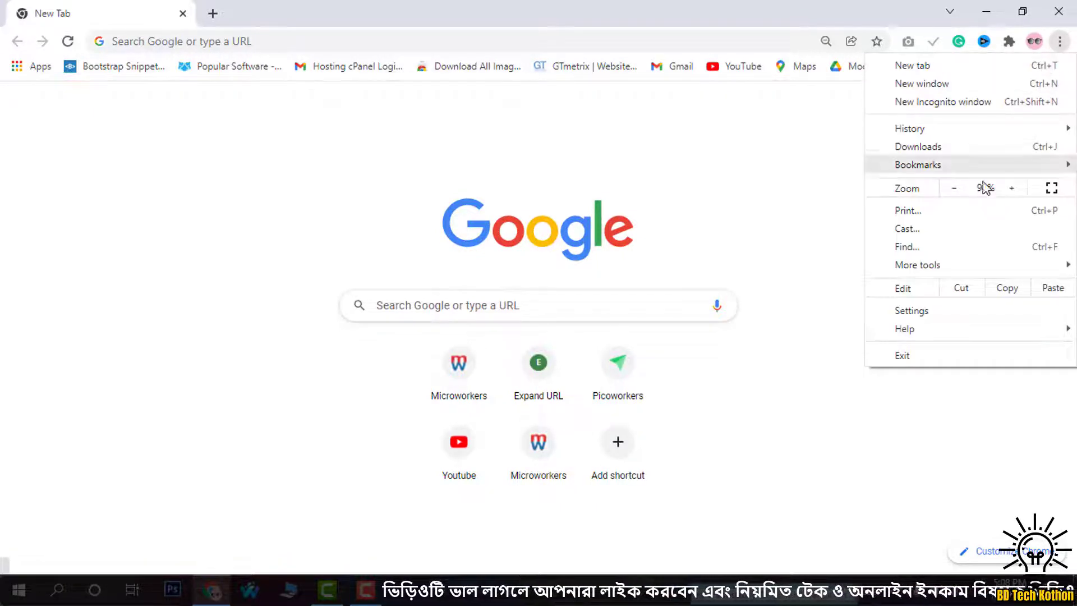
{"action": "left_click", "coordinate": [939, 313]}
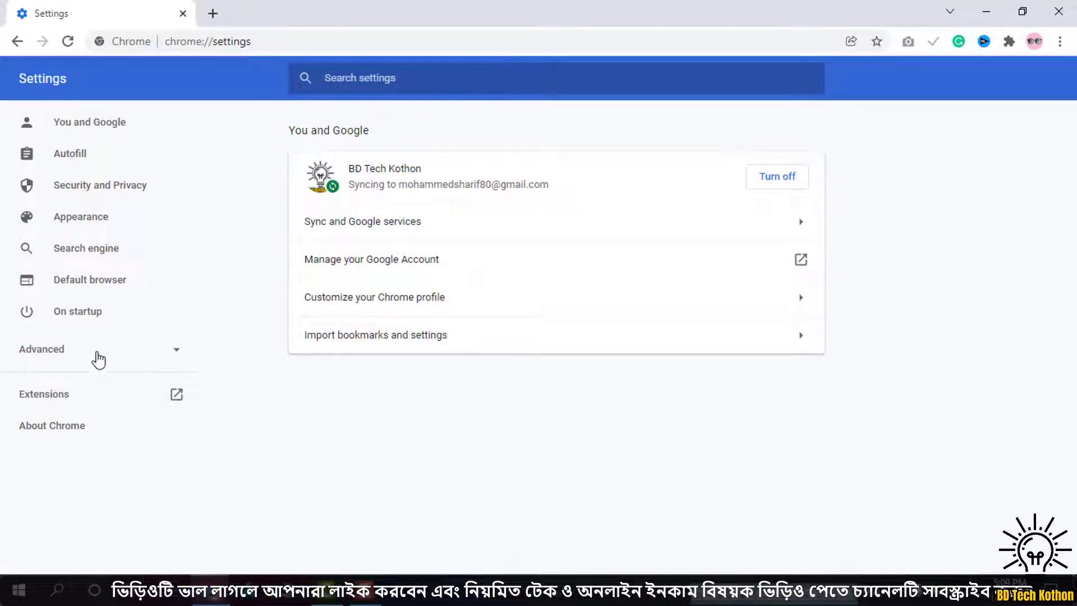
{"action": "left_click", "coordinate": [71, 352]}
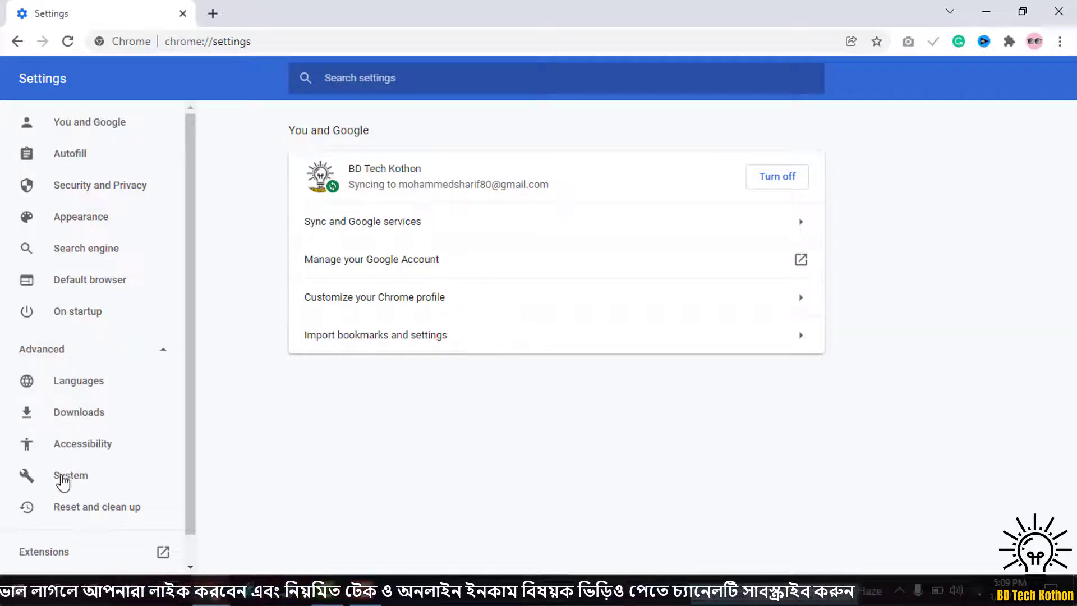
{"action": "left_click", "coordinate": [73, 481]}
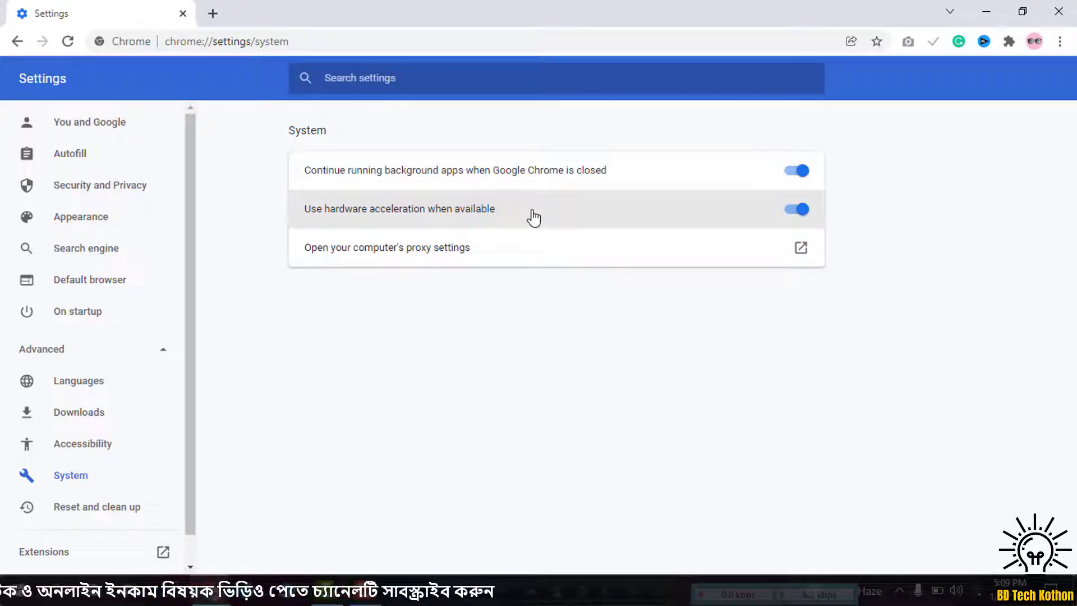
{"action": "left_click", "coordinate": [799, 214]}
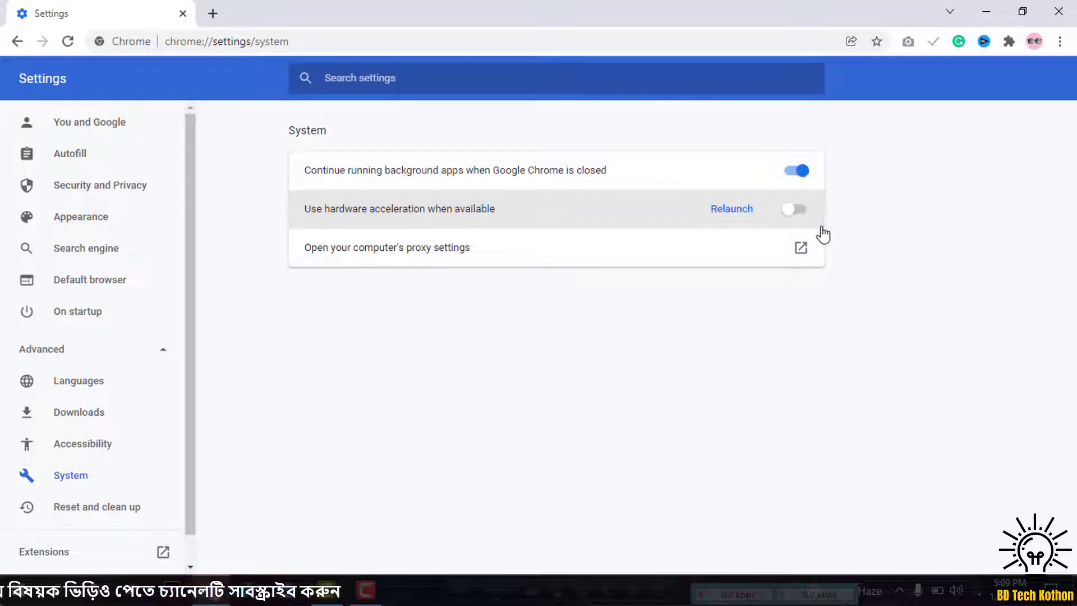
{"action": "left_click", "coordinate": [730, 218]}
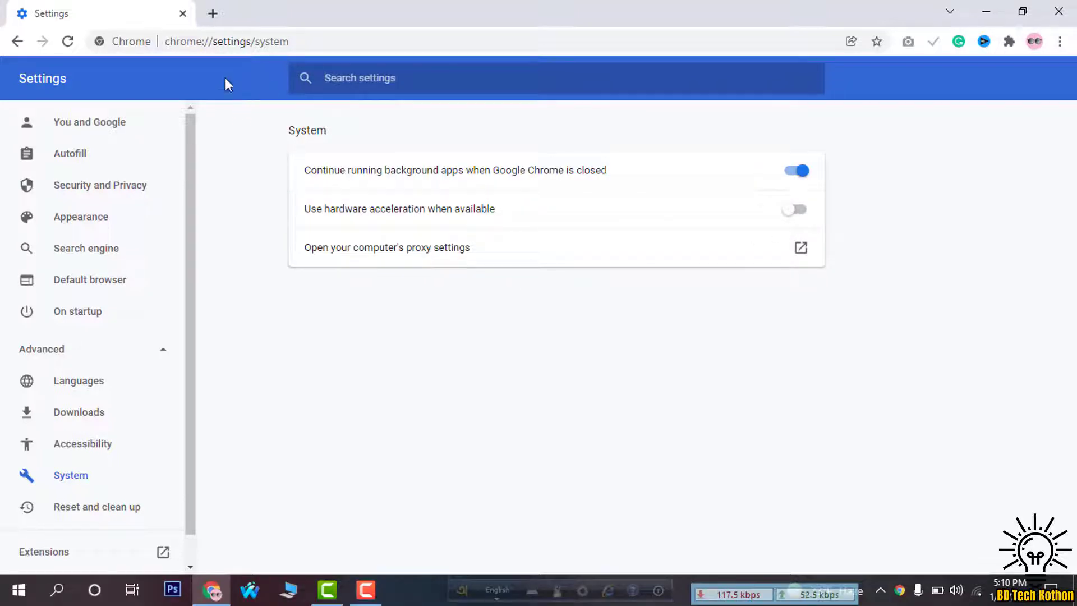
{"action": "left_click", "coordinate": [213, 13]}
{"action": "left_click", "coordinate": [183, 14]}
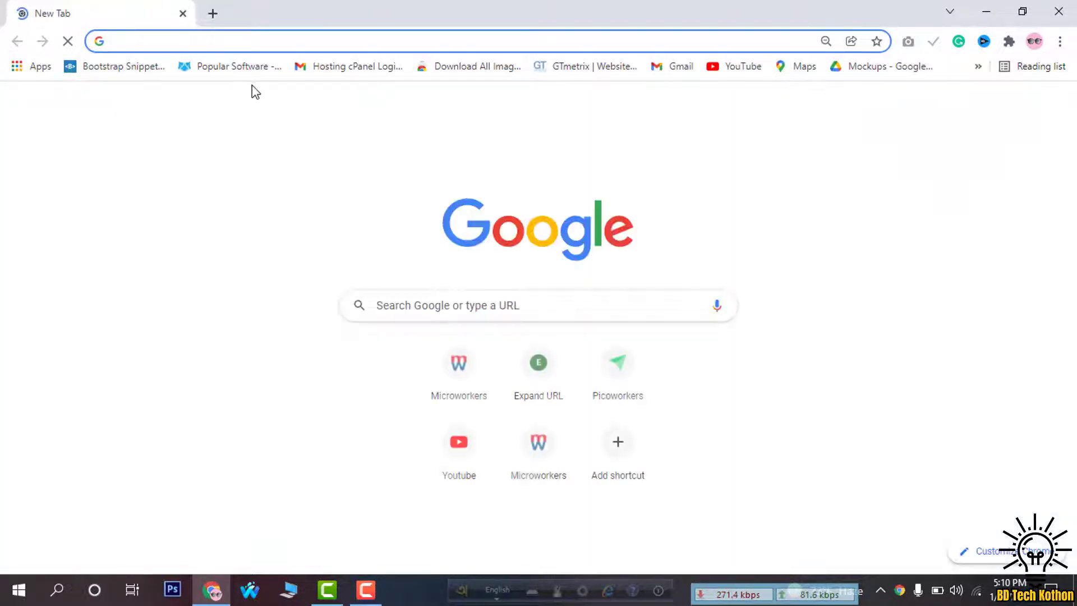
- Open the browser's extensions page and turn off the Enable Copy extension
{"action": "left_click", "coordinate": [1066, 42]}
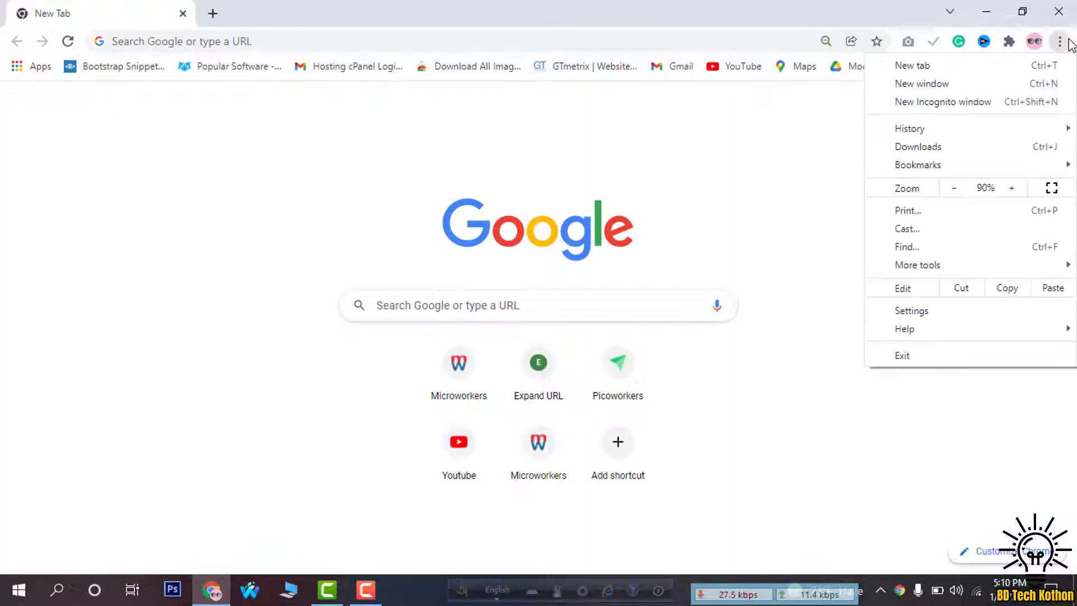
{"action": "mouse_move", "coordinate": [952, 265]}
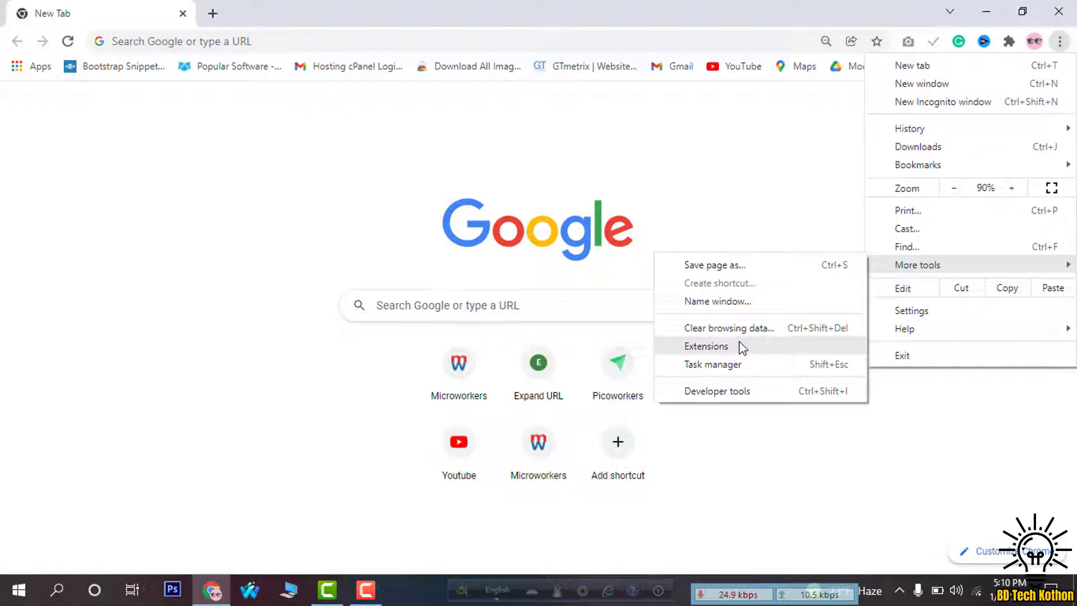
{"action": "left_click", "coordinate": [718, 349]}
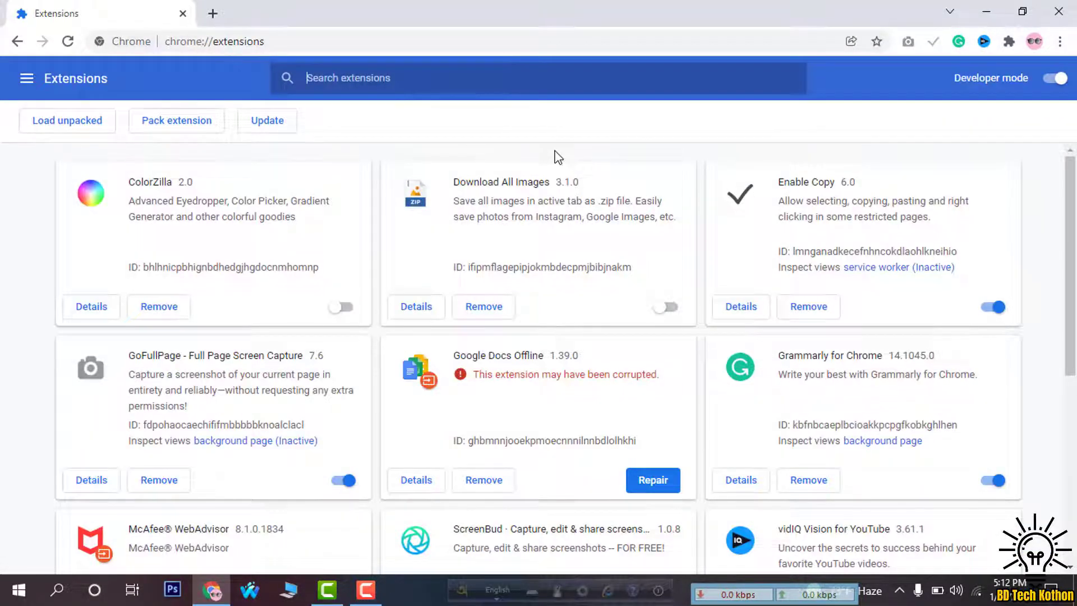
{"action": "scroll", "coordinate": [558, 157], "scroll_direction": "down", "scroll_amount": 4}
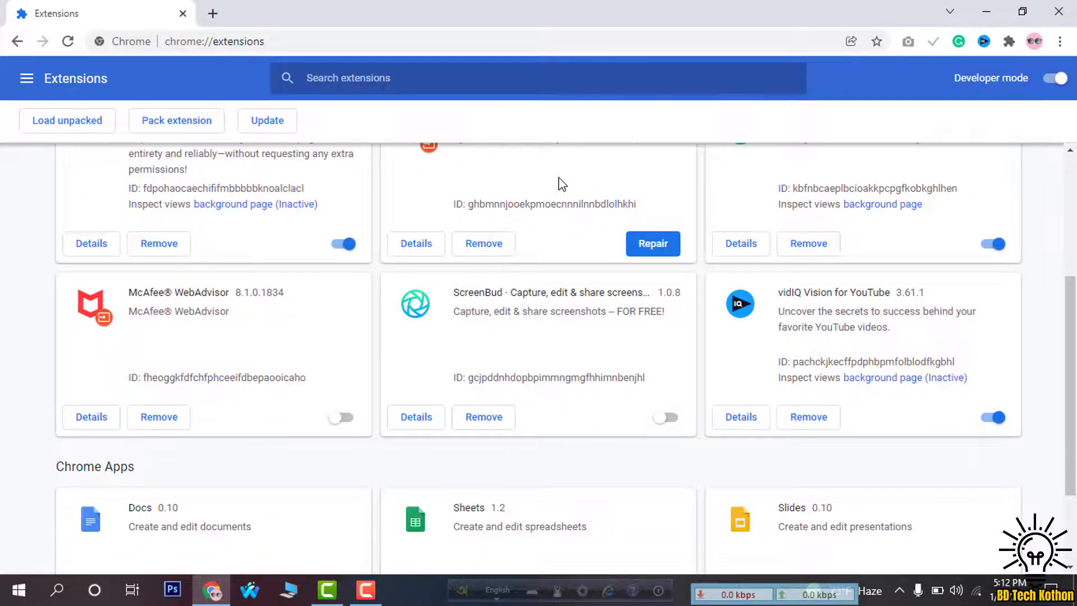
{"action": "scroll", "coordinate": [561, 184], "scroll_direction": "up", "scroll_amount": 4}
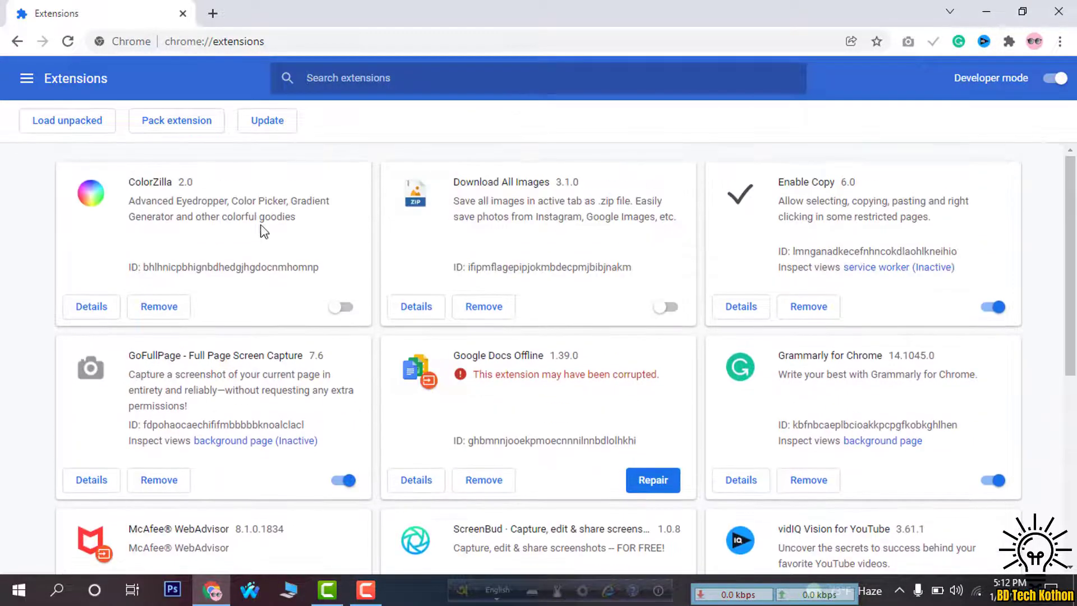
{"action": "scroll", "coordinate": [764, 257], "scroll_direction": "down", "scroll_amount": 5}
{"action": "scroll", "coordinate": [766, 266], "scroll_direction": "up", "scroll_amount": 2}
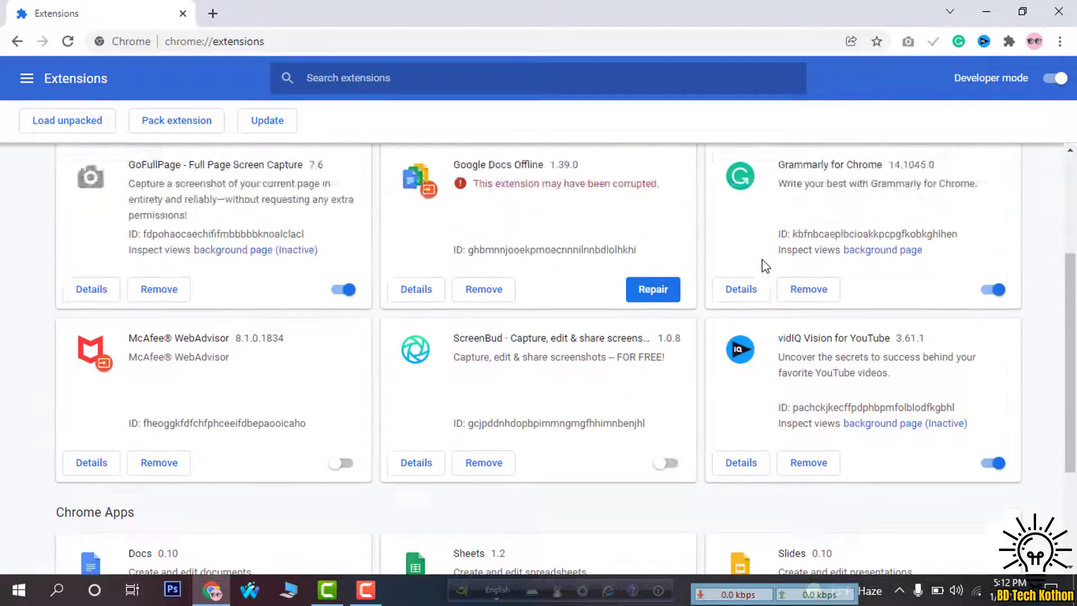
{"action": "scroll", "coordinate": [765, 266], "scroll_direction": "up", "scroll_amount": 3}
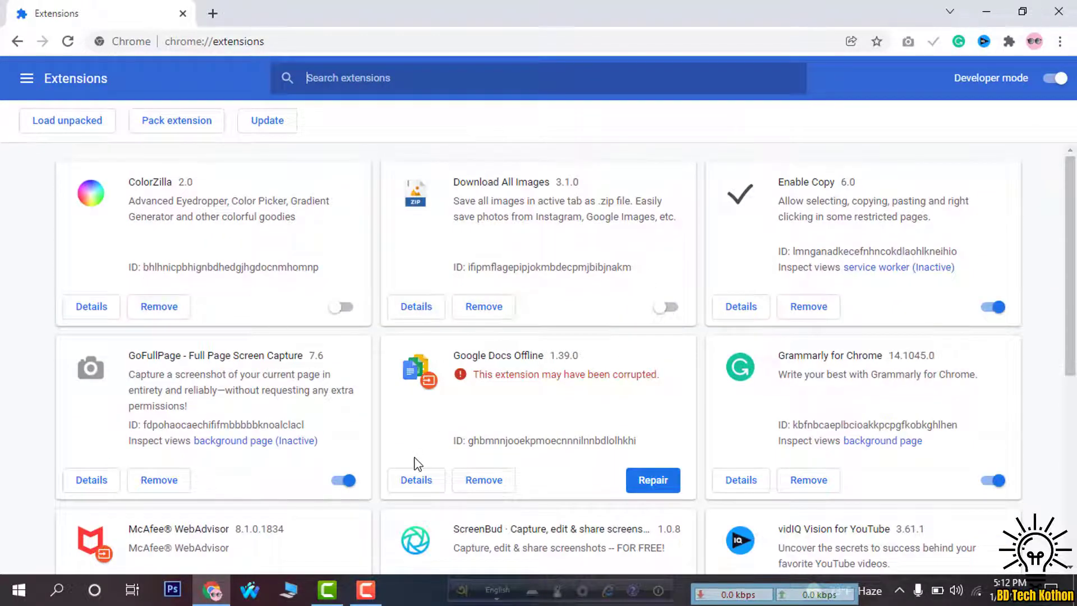
{"action": "scroll", "coordinate": [393, 437], "scroll_direction": "down", "scroll_amount": 1}
{"action": "scroll", "coordinate": [813, 314], "scroll_direction": "up", "scroll_amount": 1}
{"action": "left_click", "coordinate": [994, 306]}
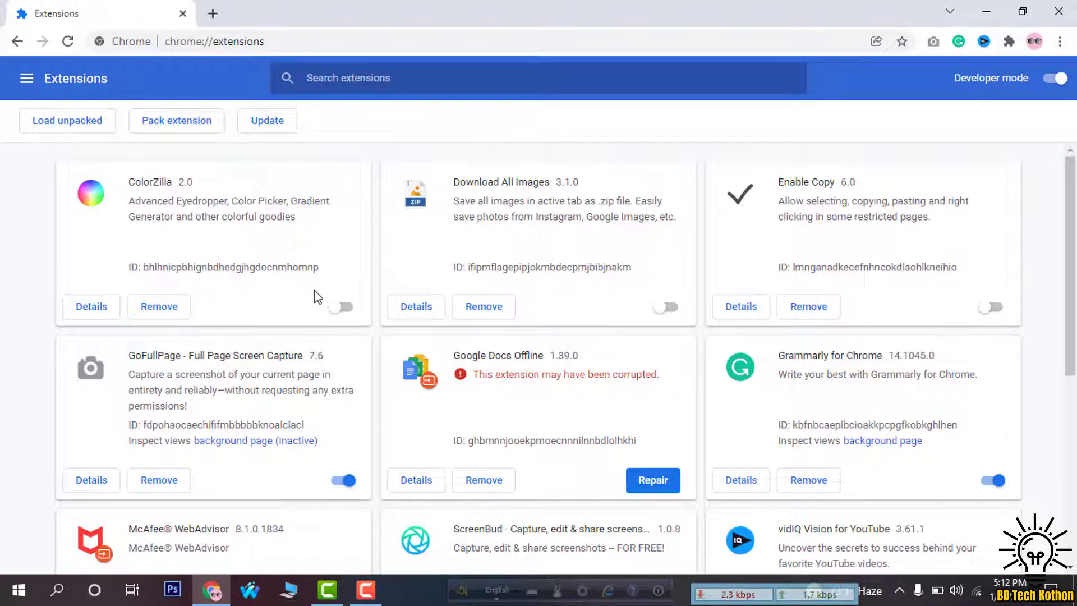
- Switch the ColorZilla extension on and back off
{"action": "left_click", "coordinate": [342, 307]}
{"action": "left_click", "coordinate": [343, 307]}
{"action": "scroll", "coordinate": [584, 280], "scroll_direction": "down", "scroll_amount": 5}
{"action": "scroll", "coordinate": [583, 281], "scroll_direction": "down", "scroll_amount": 1}
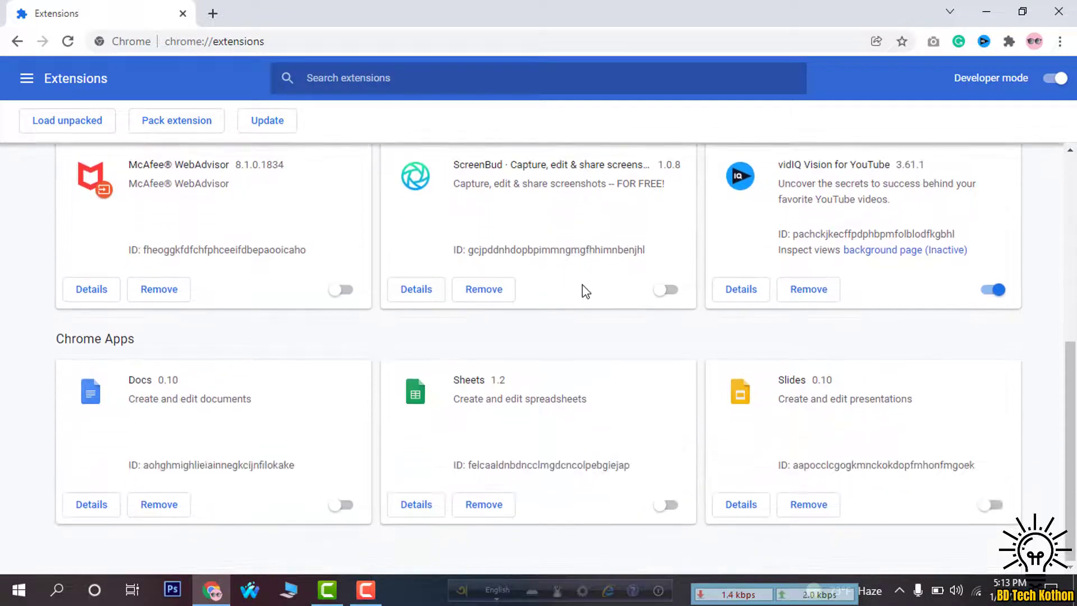
{"action": "scroll", "coordinate": [585, 291], "scroll_direction": "up", "scroll_amount": 6}
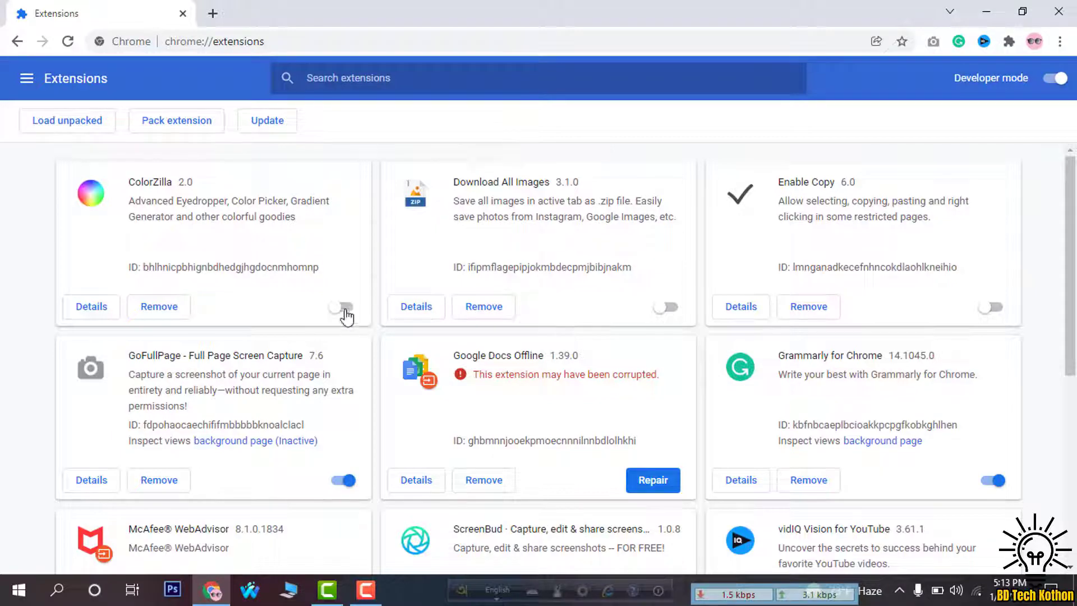
- Review which installed extensions and Chrome apps are enabled, and replace the extensions page with a fresh tab
{"action": "scroll", "coordinate": [699, 337], "scroll_direction": "down", "scroll_amount": 5}
{"action": "scroll", "coordinate": [699, 337], "scroll_direction": "up", "scroll_amount": 5}
{"action": "scroll", "coordinate": [551, 230], "scroll_direction": "down", "scroll_amount": 5}
{"action": "scroll", "coordinate": [551, 230], "scroll_direction": "up", "scroll_amount": 5}
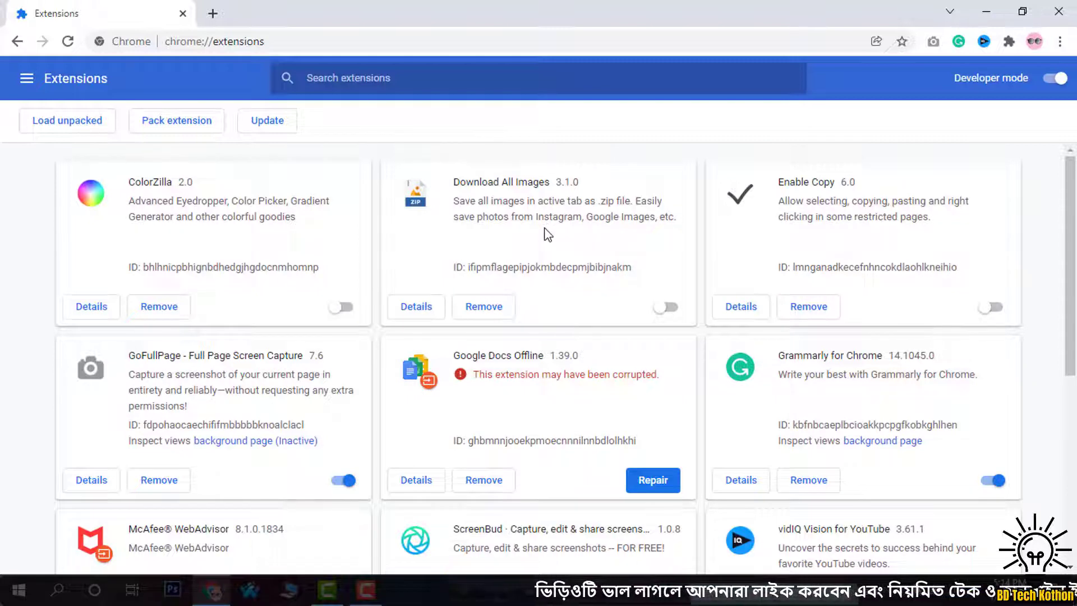
{"action": "scroll", "coordinate": [548, 235], "scroll_direction": "down", "scroll_amount": 6}
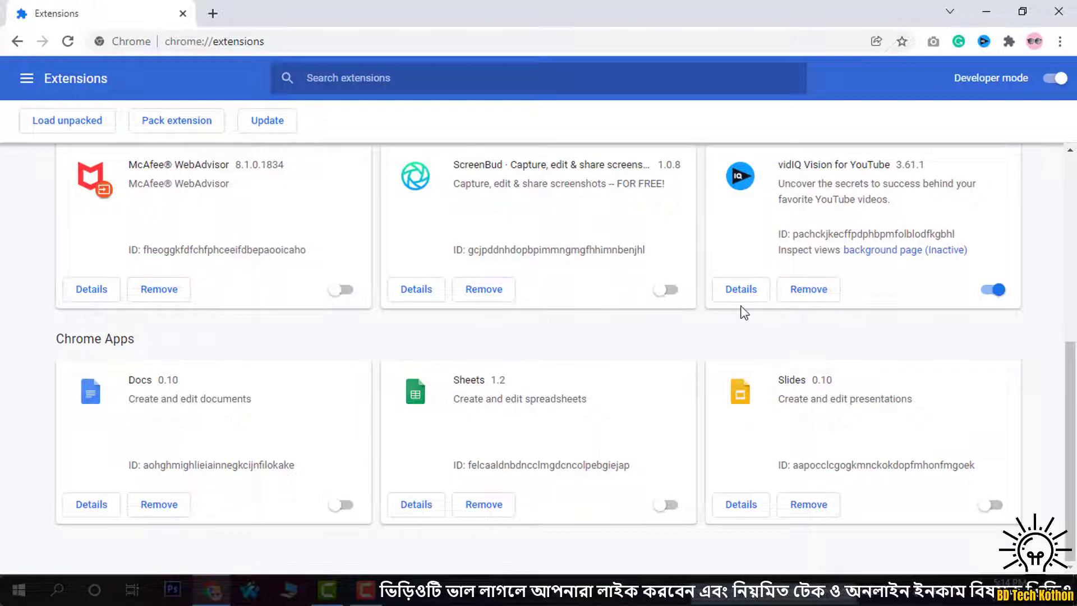
{"action": "left_click", "coordinate": [342, 504]}
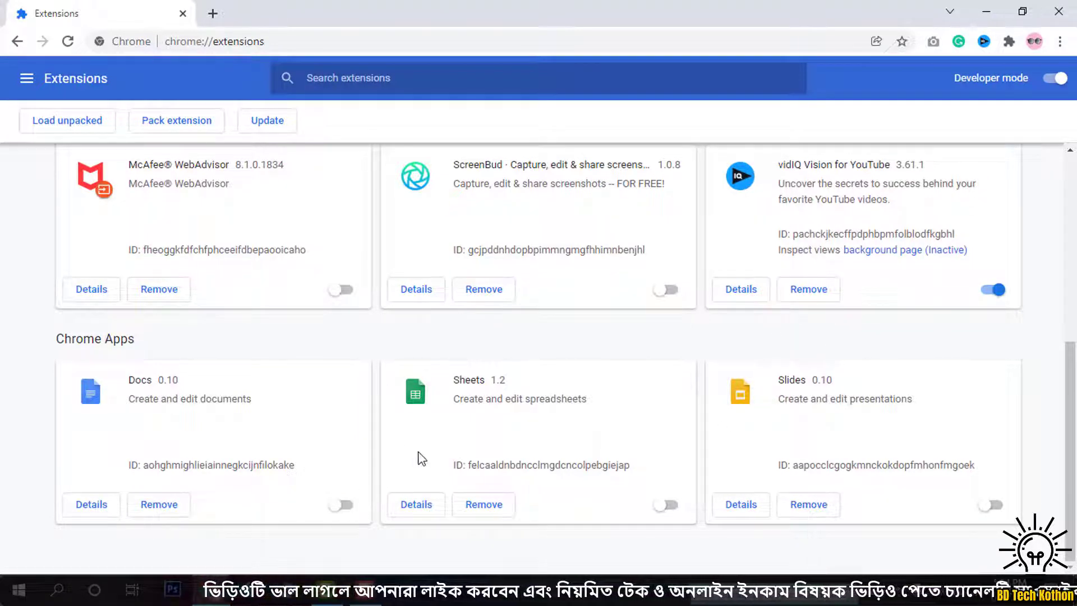
{"action": "scroll", "coordinate": [440, 440], "scroll_direction": "up", "scroll_amount": 5}
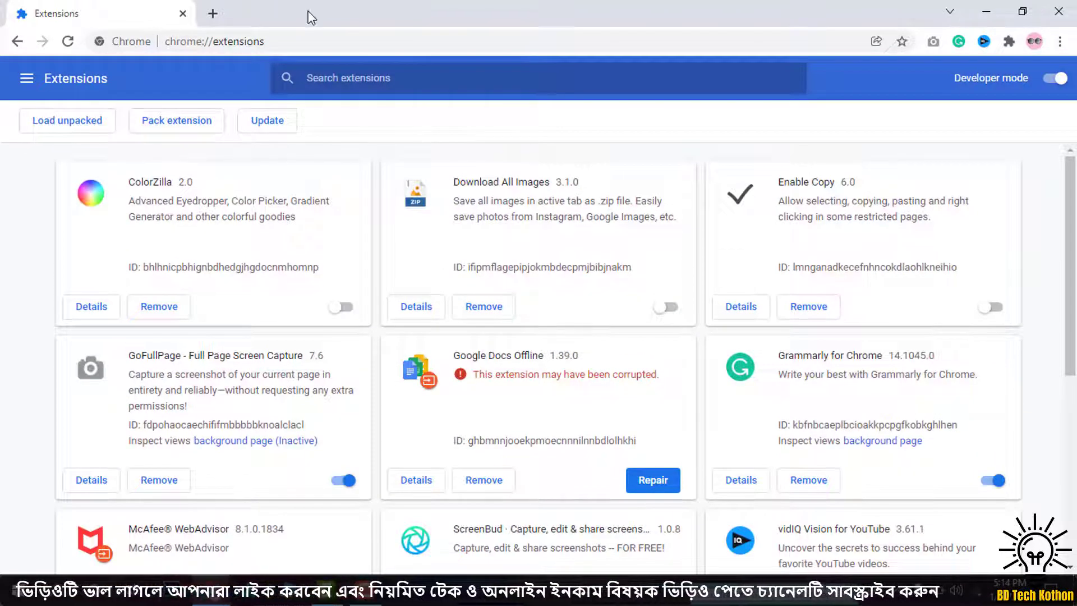
{"action": "left_click", "coordinate": [212, 14]}
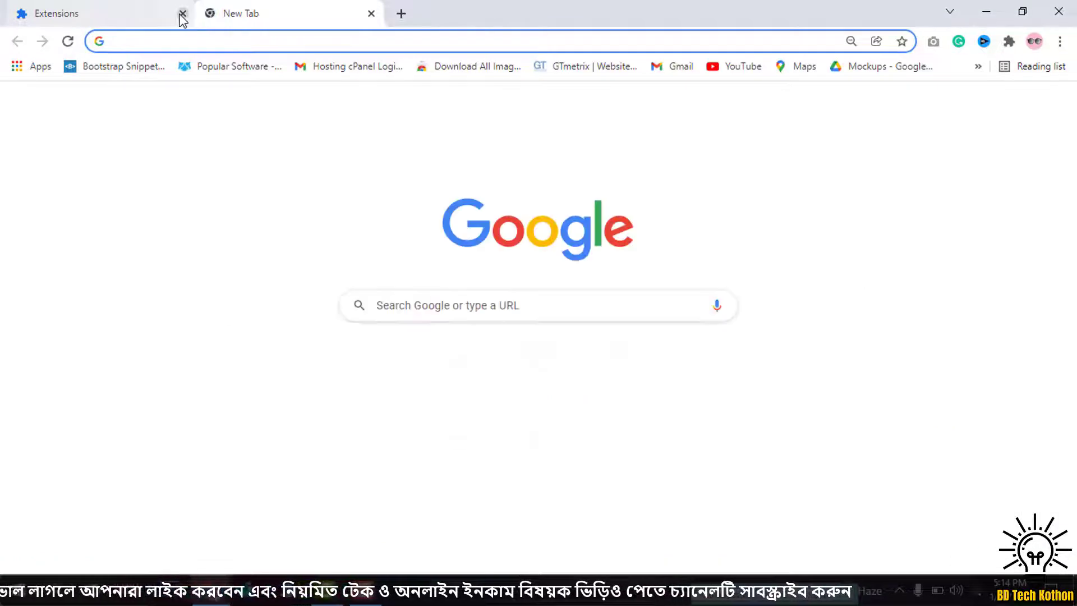
{"action": "left_click", "coordinate": [182, 14]}
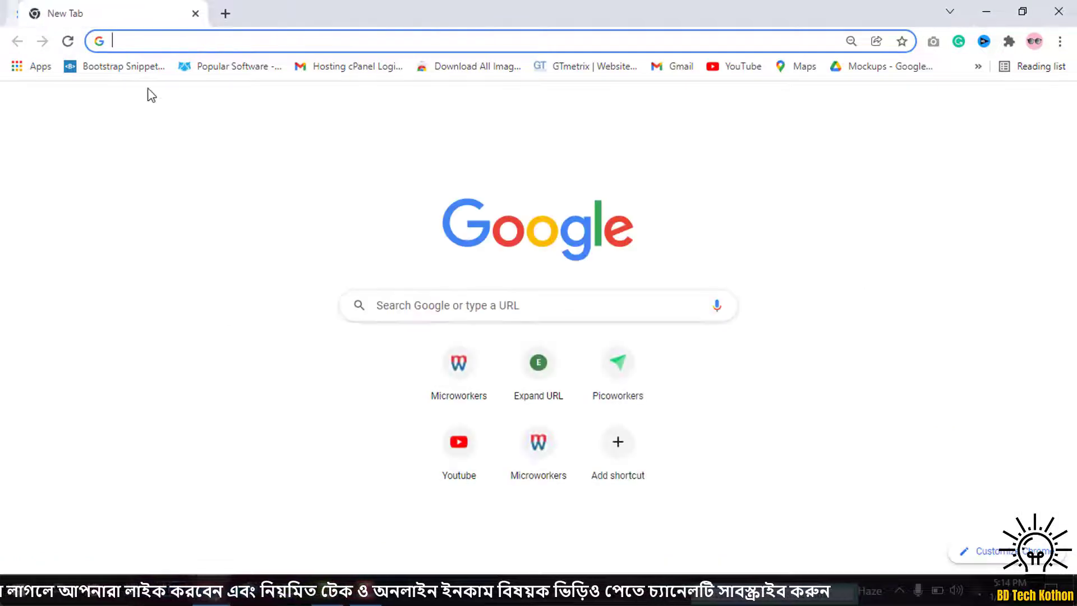
- Start a check for harmful software from the Clean up computer settings, and replace the settings page with a fresh tab
{"action": "left_click", "coordinate": [1059, 41]}
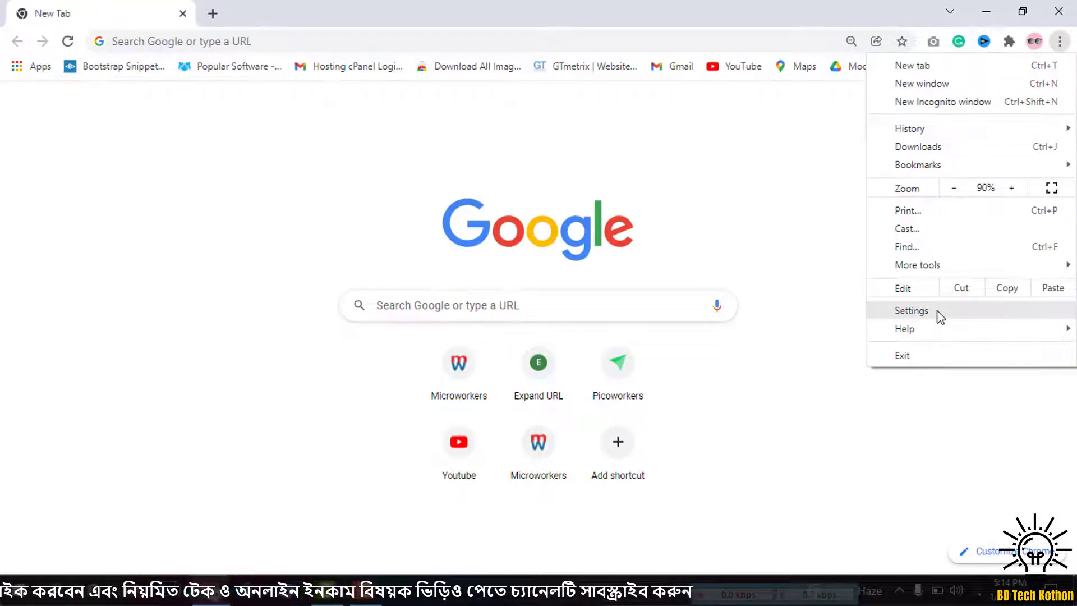
{"action": "left_click", "coordinate": [939, 312]}
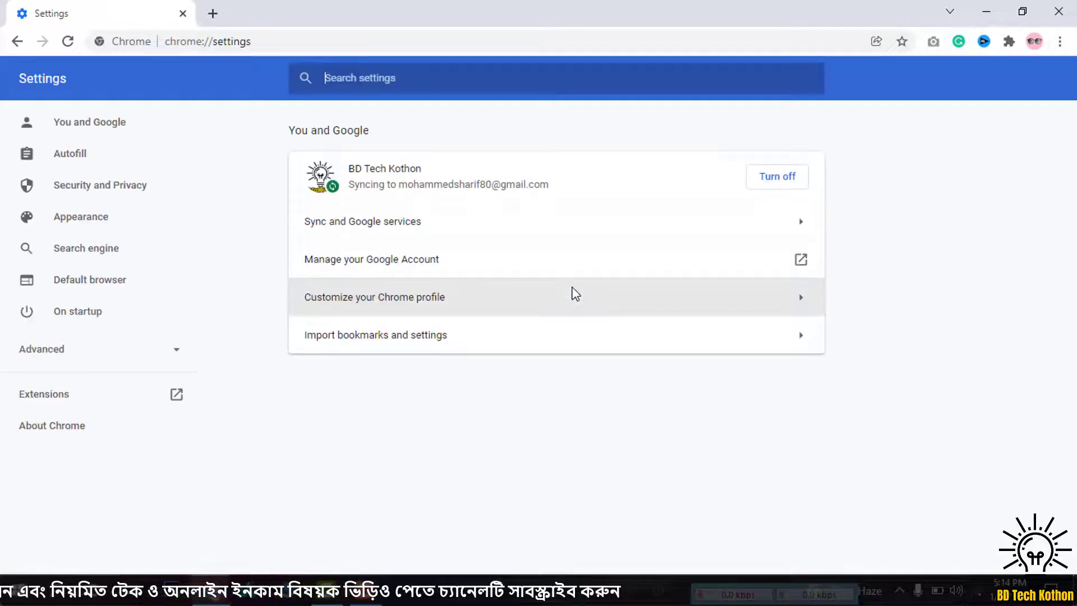
{"action": "left_click", "coordinate": [80, 348]}
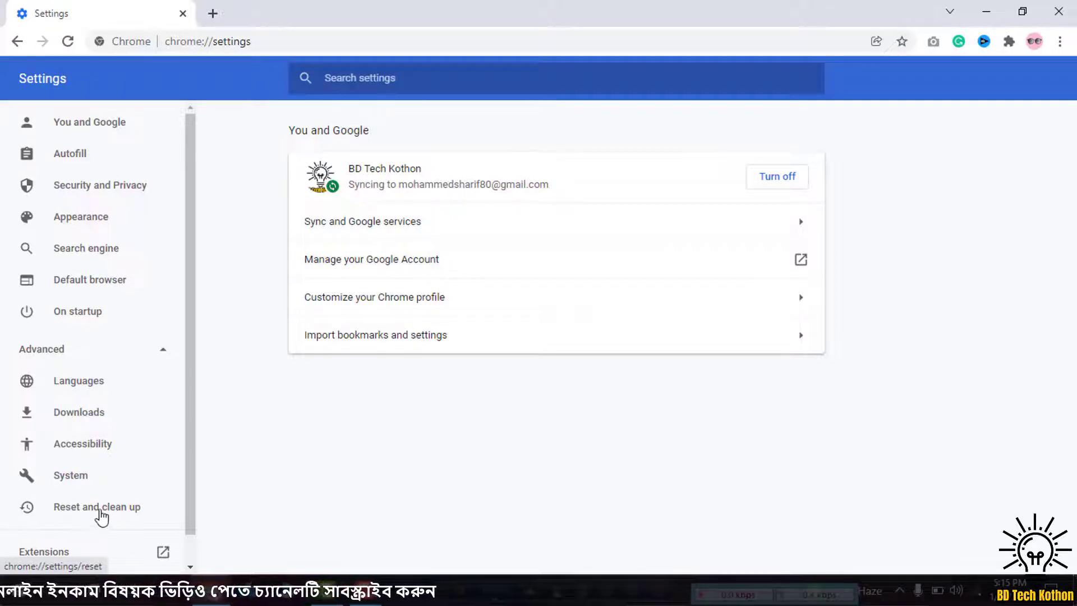
{"action": "left_click", "coordinate": [105, 511]}
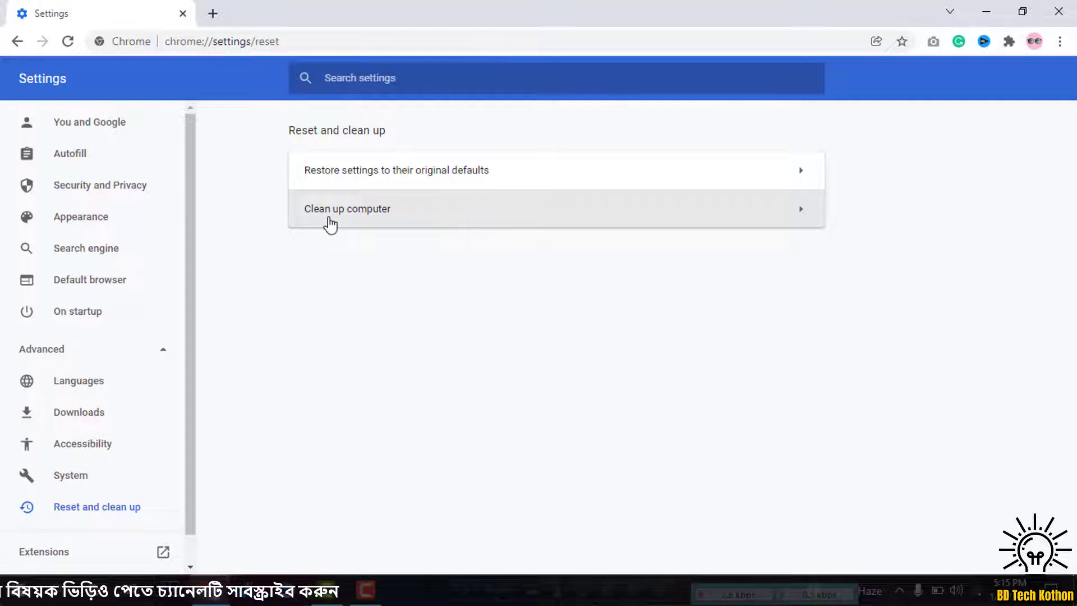
{"action": "left_click", "coordinate": [456, 221]}
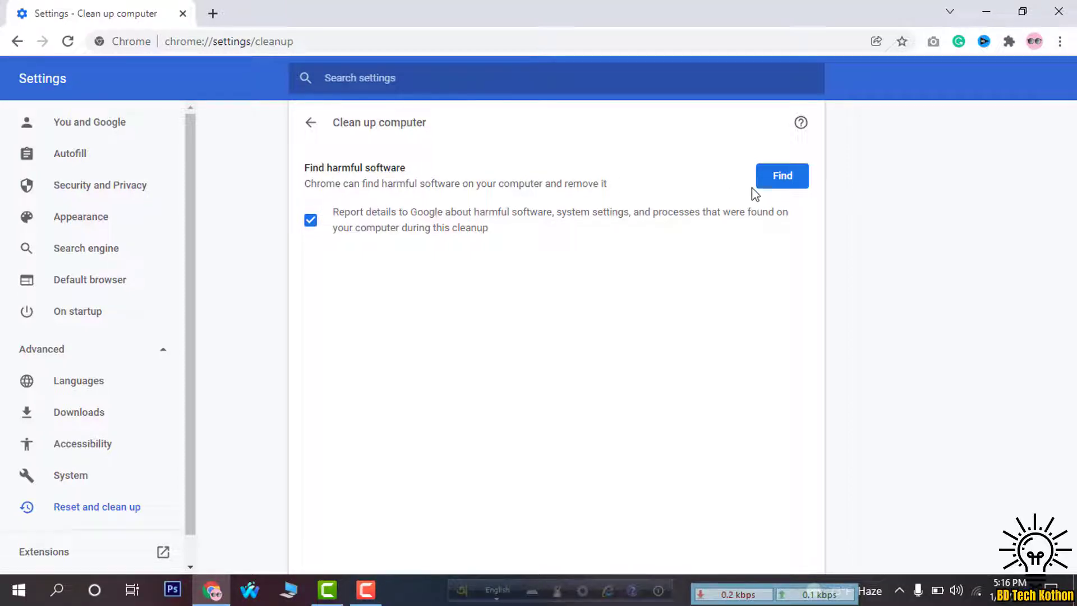
{"action": "left_click", "coordinate": [775, 175]}
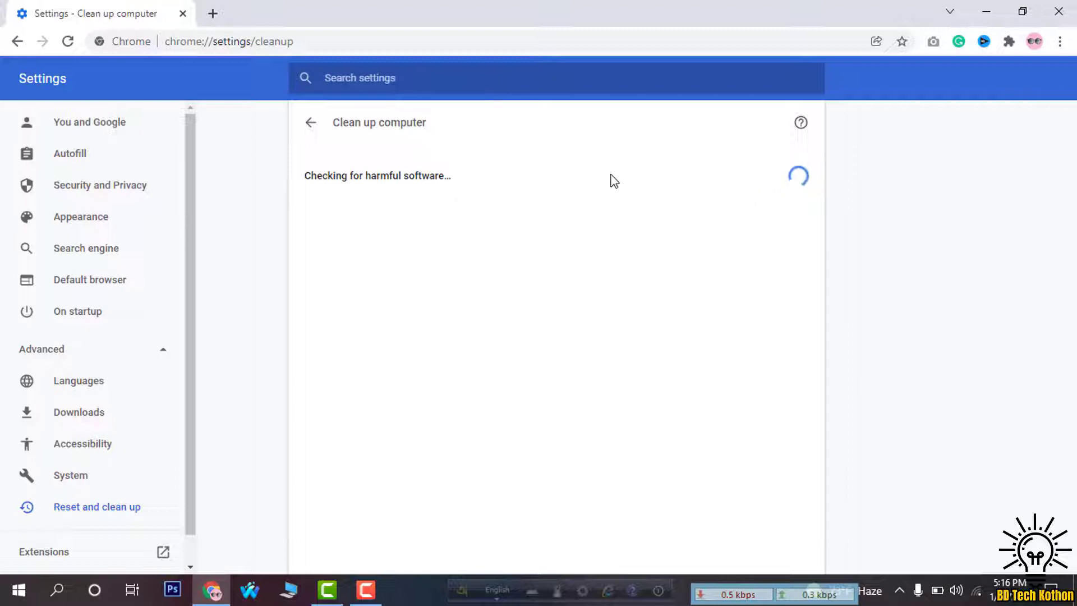
{"action": "left_click", "coordinate": [310, 124]}
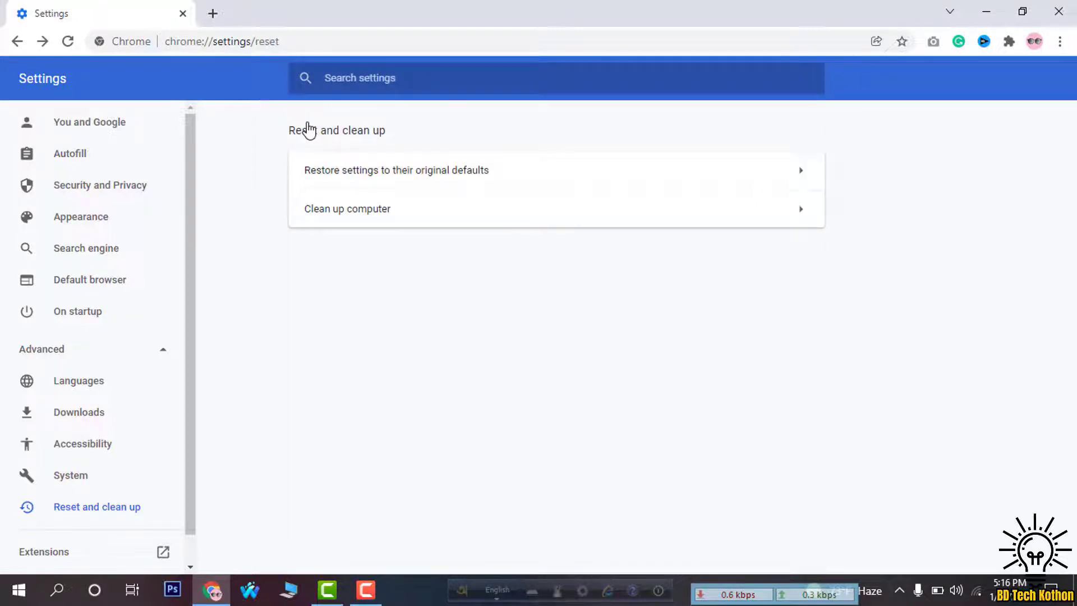
{"action": "left_click", "coordinate": [213, 13]}
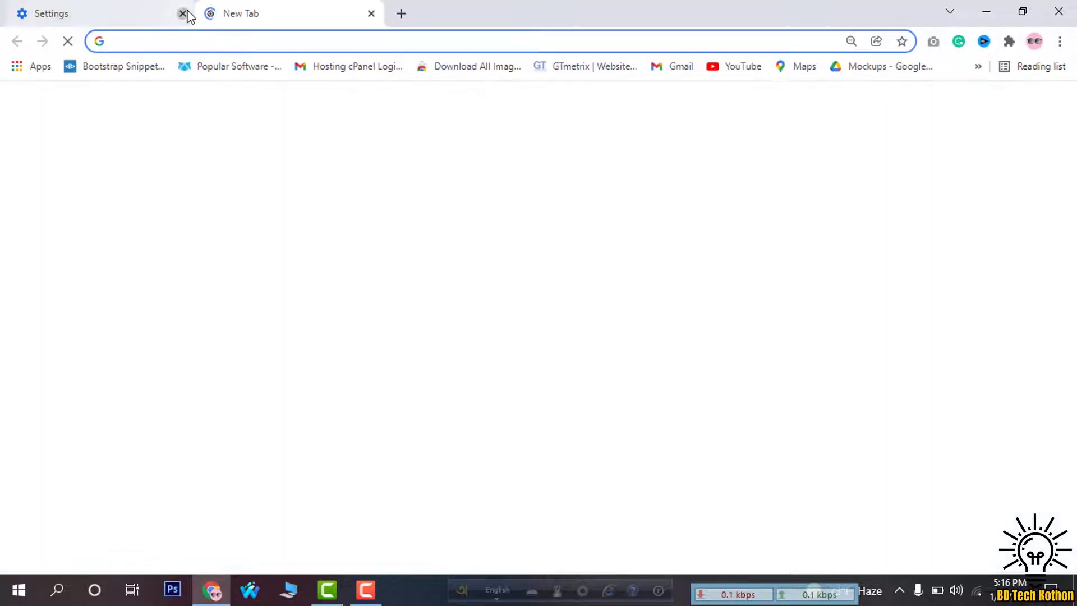
{"action": "left_click", "coordinate": [183, 13]}
- Check the browser's version and update status in About Chrome, and replace the settings page with a fresh tab
{"action": "left_click", "coordinate": [1060, 41]}
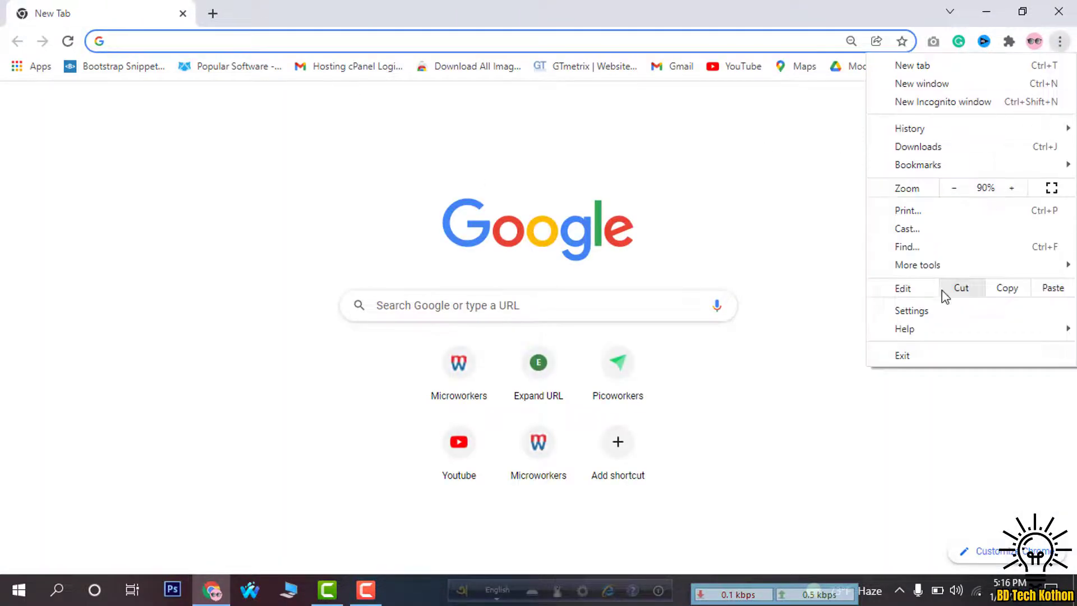
{"action": "left_click", "coordinate": [918, 312]}
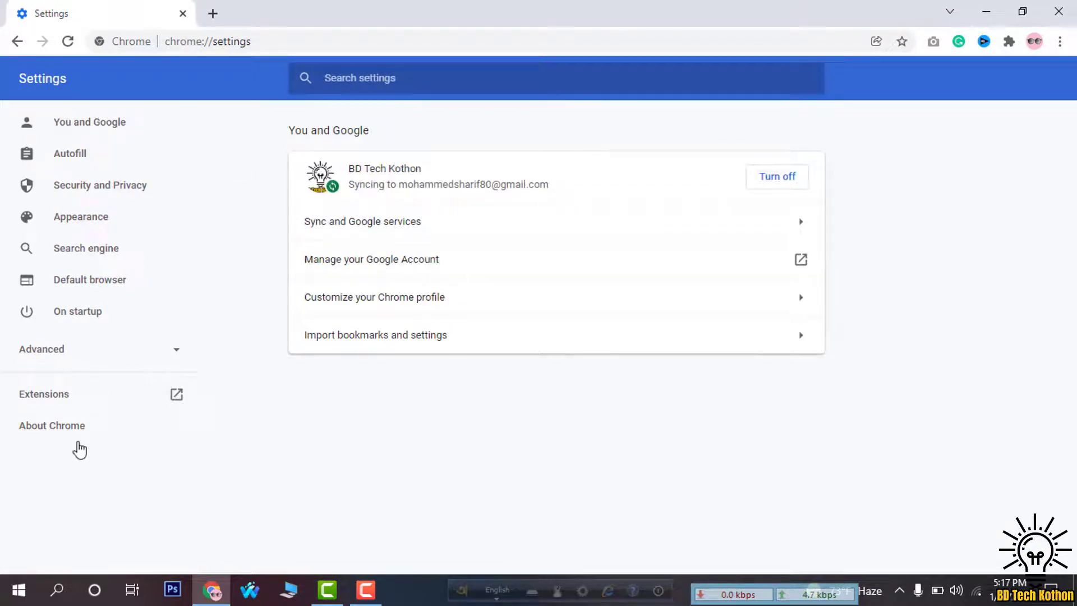
{"action": "left_click", "coordinate": [51, 426]}
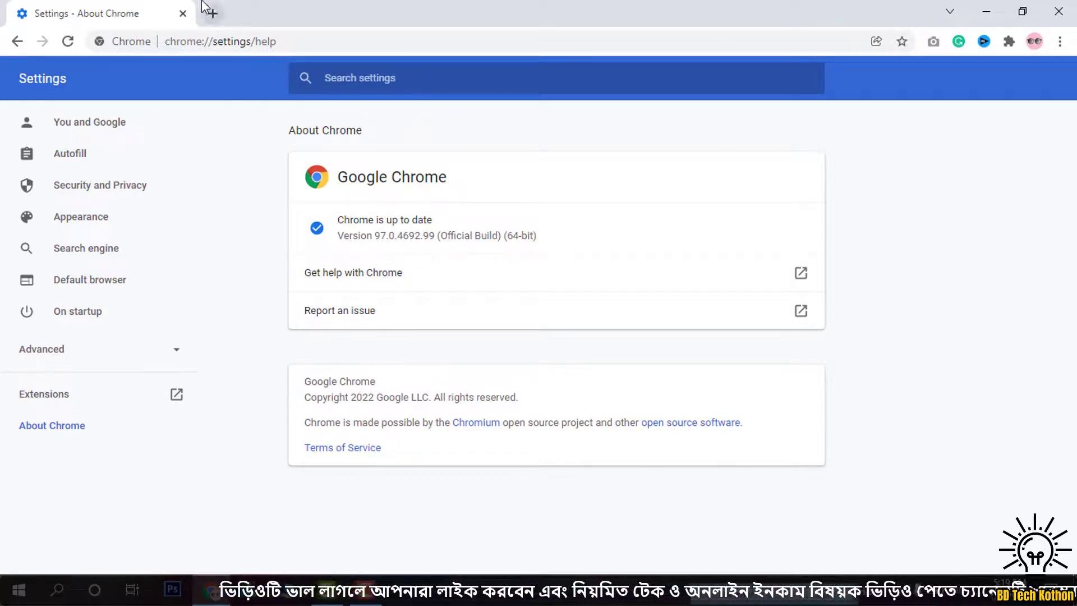
{"action": "left_click", "coordinate": [213, 14]}
{"action": "left_click", "coordinate": [184, 14]}
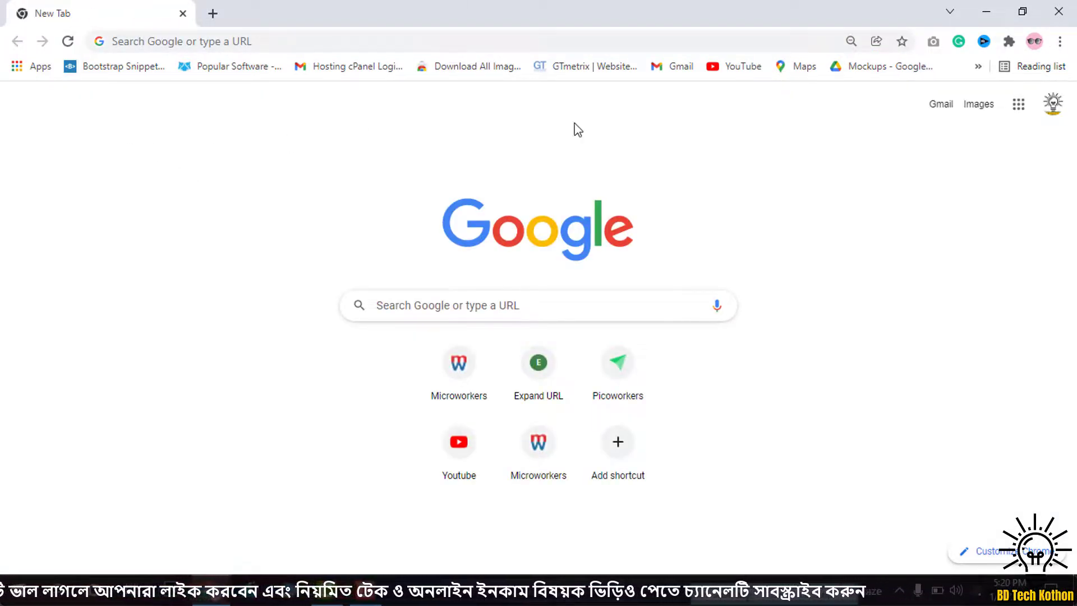
- Open three additional new tabs beside the existing one
{"action": "left_click", "coordinate": [212, 13]}
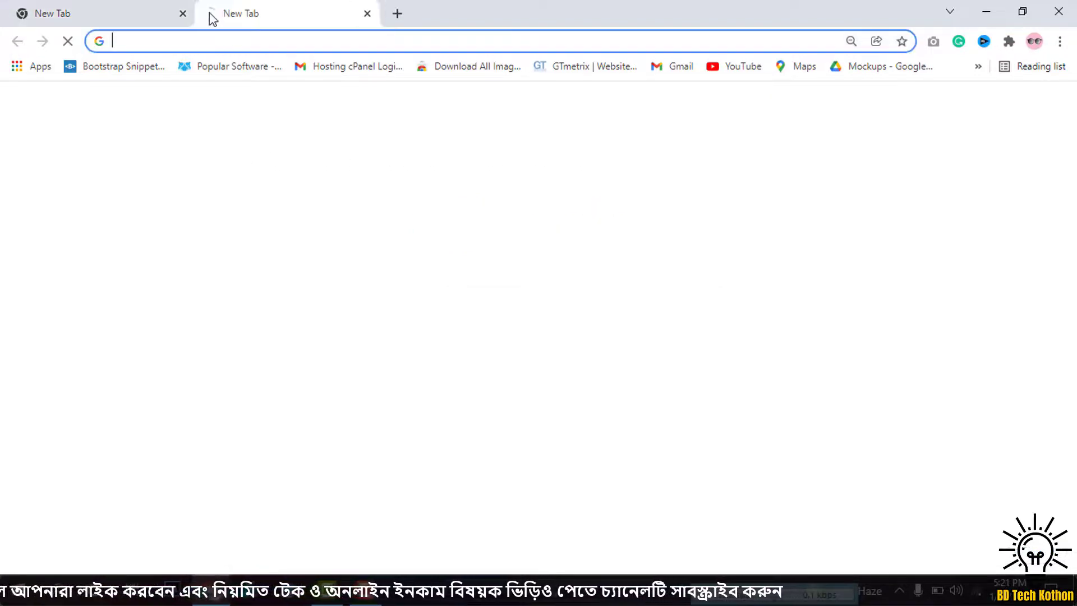
{"action": "left_click", "coordinate": [402, 15]}
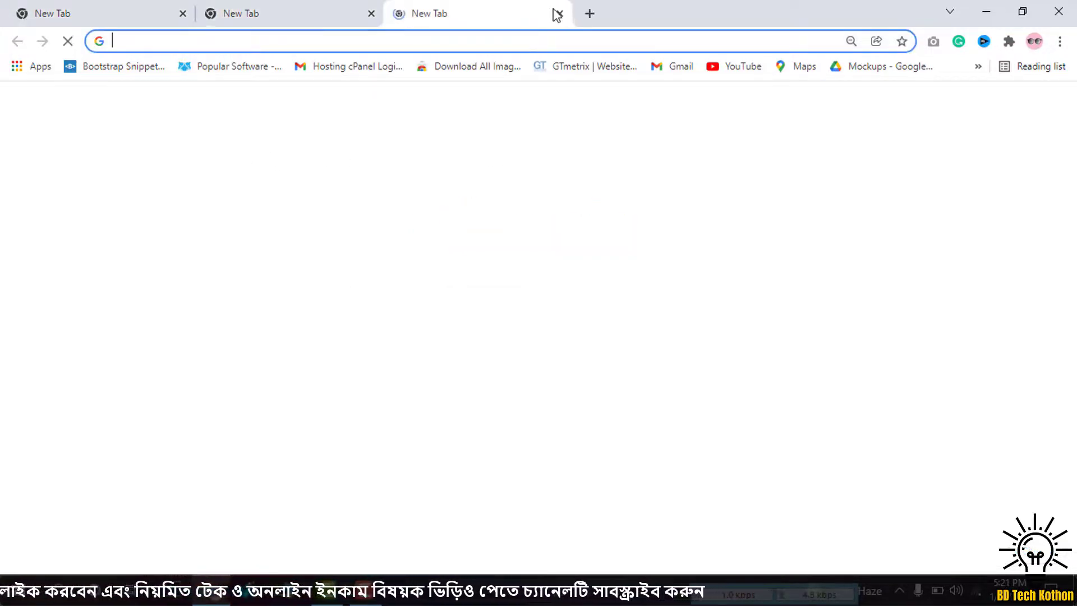
{"action": "left_click", "coordinate": [587, 12]}
- Switch back and forth among the four open tabs to check how quickly the browser responds, finishing on the first tab
{"action": "left_click", "coordinate": [495, 12]}
{"action": "left_click", "coordinate": [229, 9]}
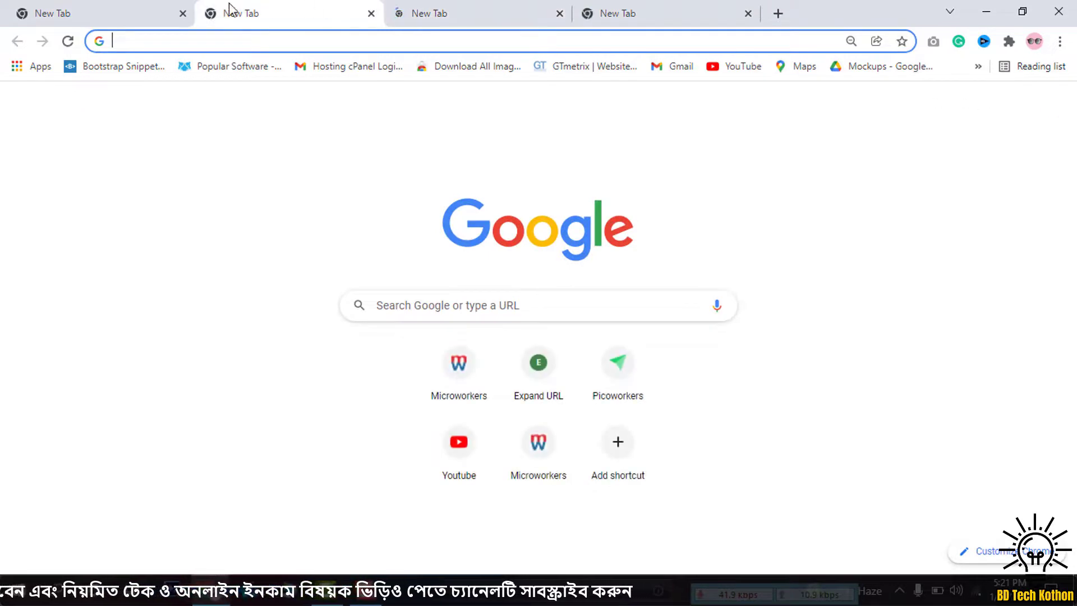
{"action": "left_click", "coordinate": [164, 7]}
{"action": "left_click", "coordinate": [309, 11]}
{"action": "left_click", "coordinate": [469, 8]}
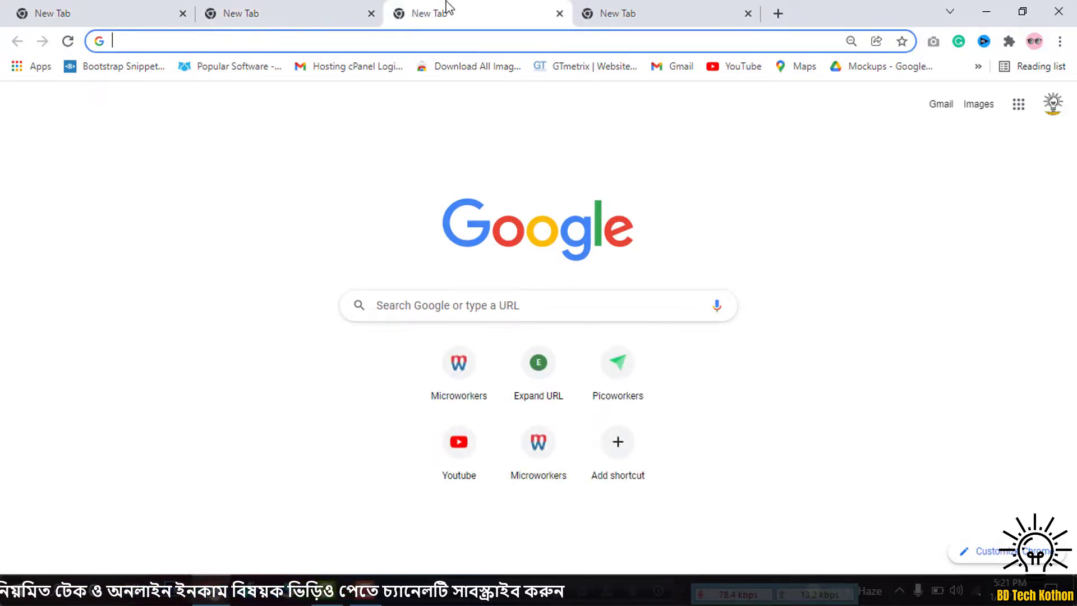
{"action": "left_click", "coordinate": [211, 9]}
{"action": "left_click", "coordinate": [163, 9]}
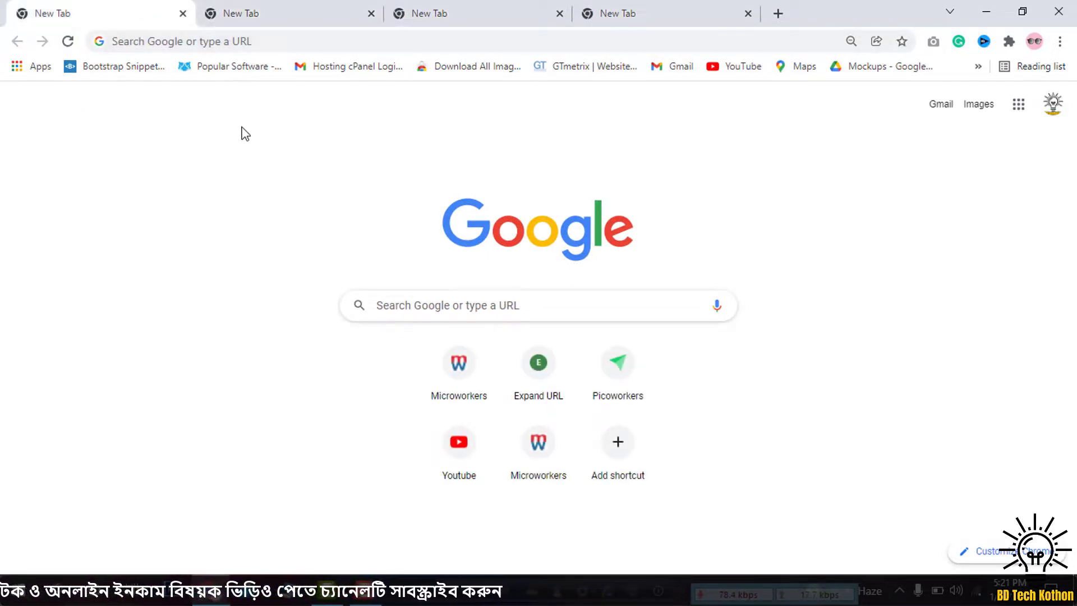
{"action": "left_click", "coordinate": [269, 8]}
{"action": "left_click", "coordinate": [460, 10]}
{"action": "left_click", "coordinate": [650, 8]}
{"action": "left_click", "coordinate": [444, 8]}
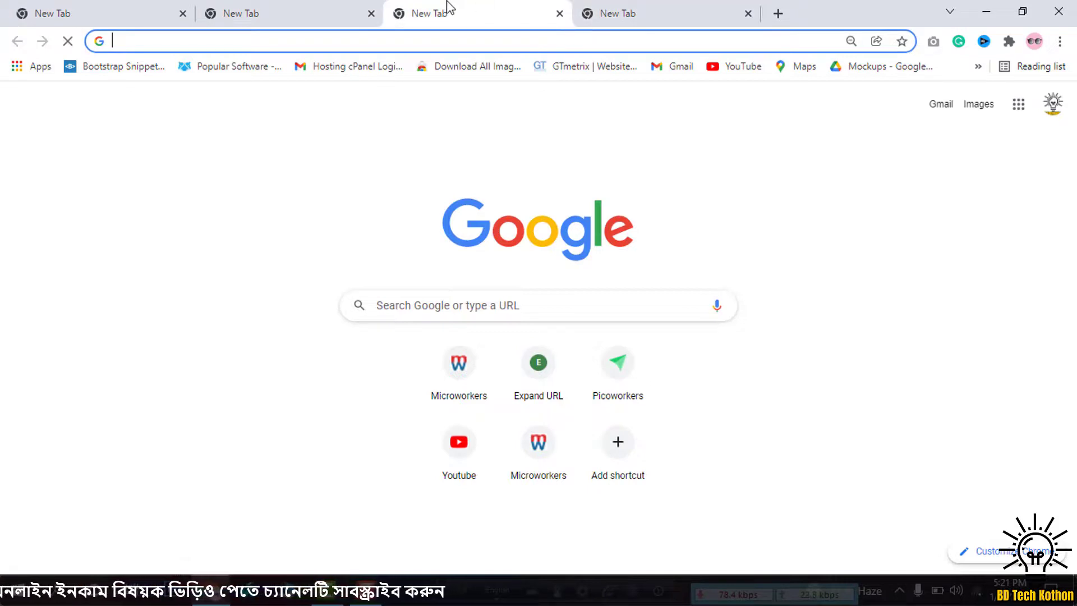
{"action": "left_click", "coordinate": [281, 7]}
{"action": "left_click", "coordinate": [124, 8]}
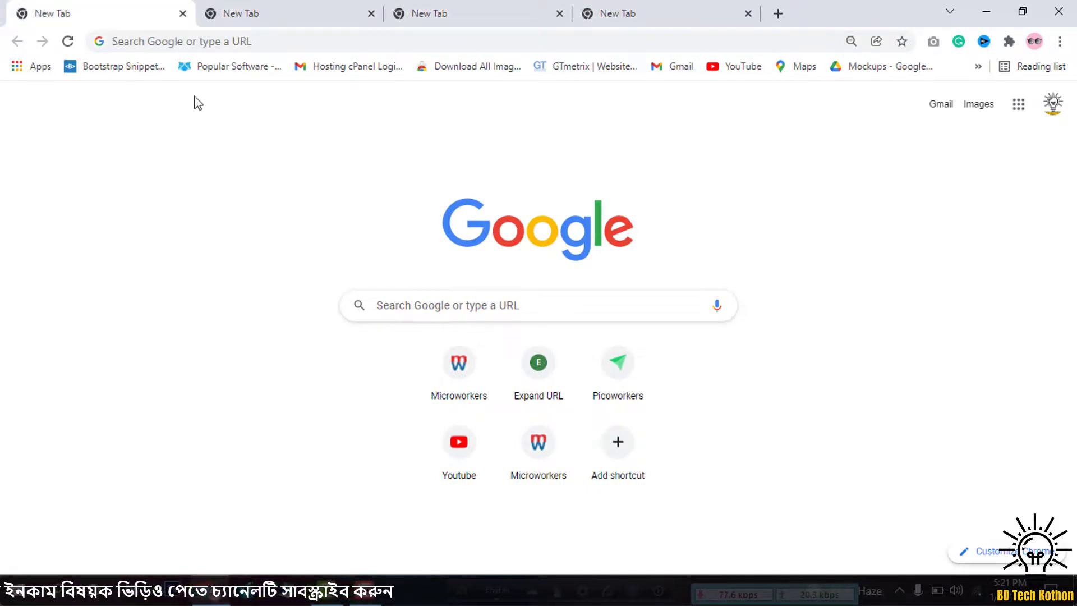
- Close three of the four new tabs so that a single one stays open
{"action": "key", "text": "ctrl+w"}
{"action": "key", "text": "ctrl+w"}
{"action": "key", "text": "ctrl+w"}
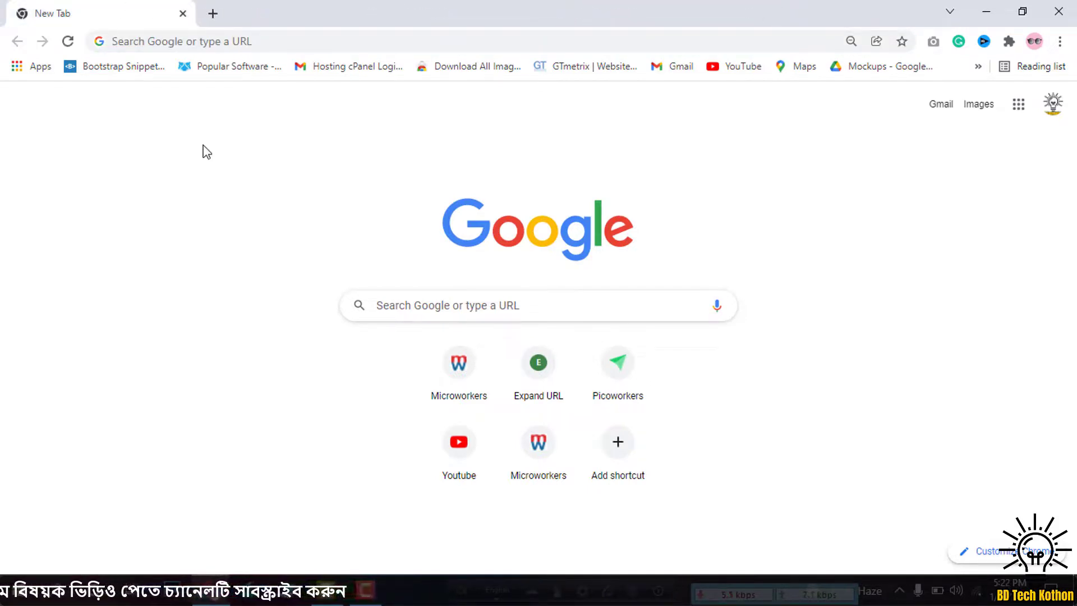